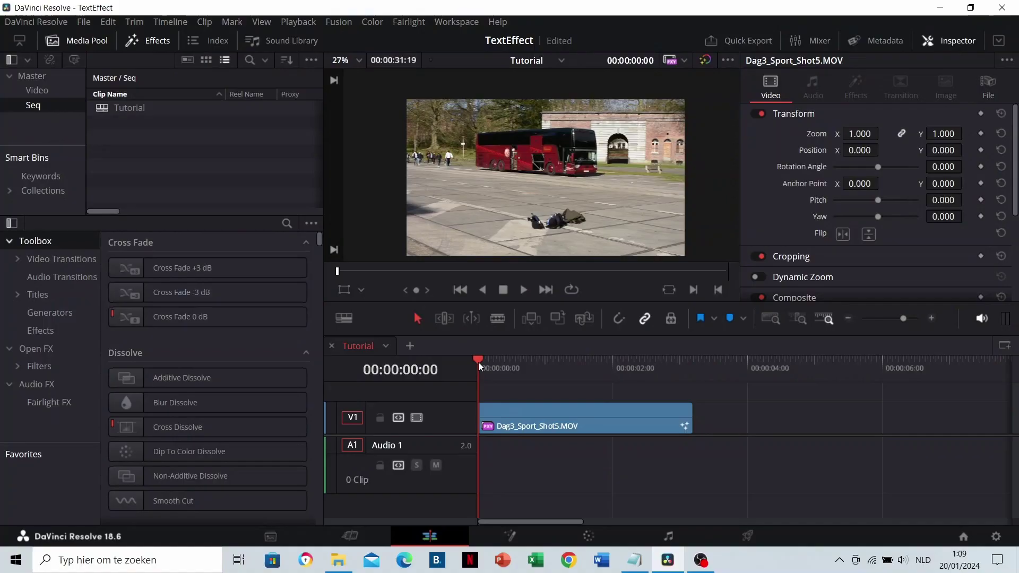
Preview the bus clip, return the playhead to its start, and open the clip on the Fusion page.
key(space)
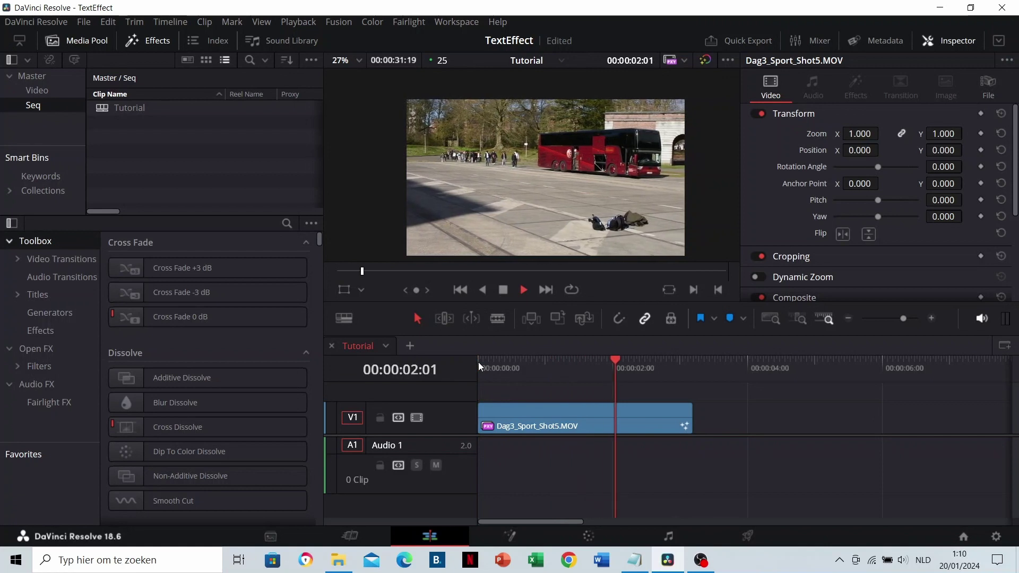
click(479, 362)
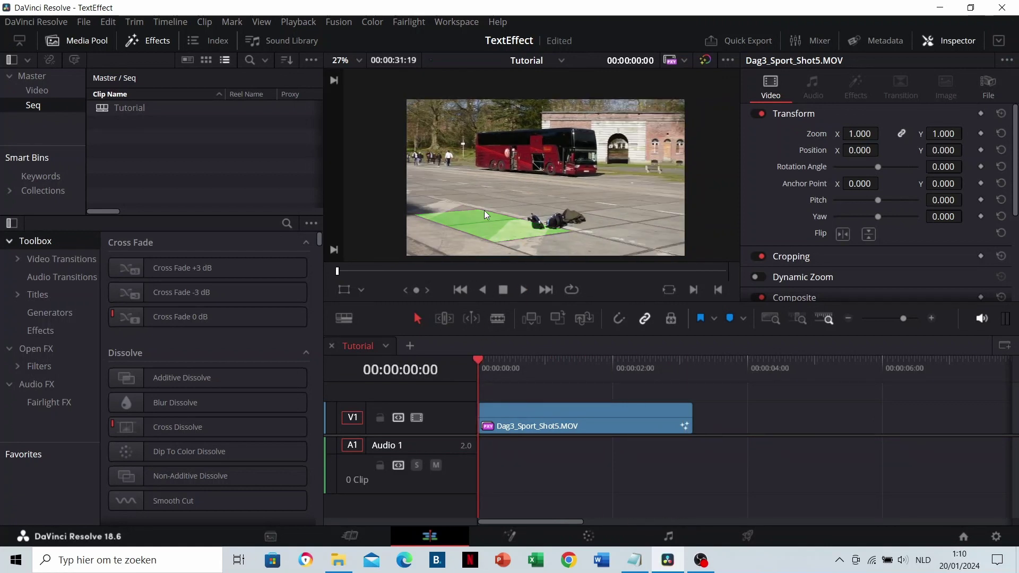
click(510, 537)
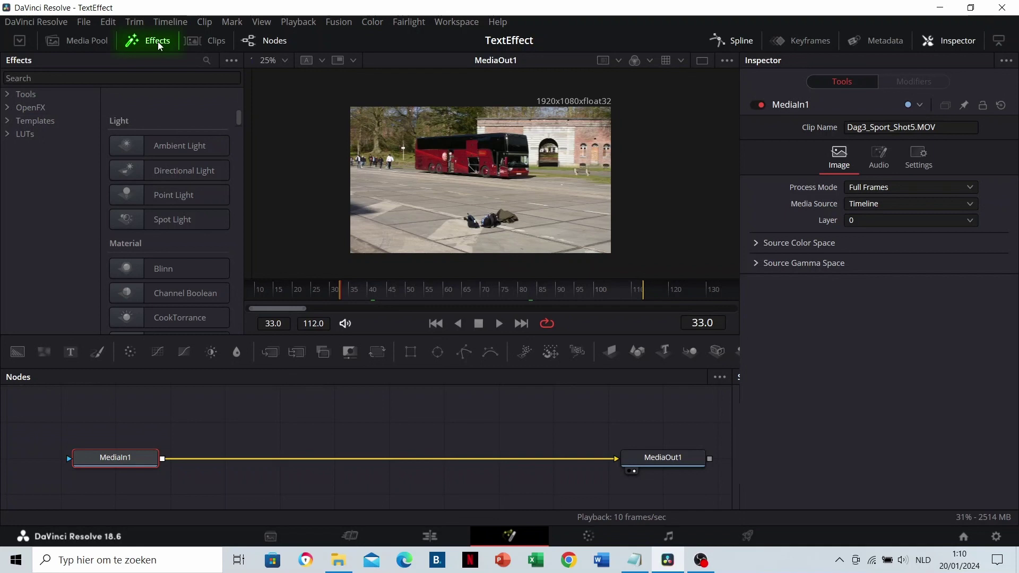
Insert a Planar Tracker node between MediaIn1 and MediaOut1.
click(102, 78)
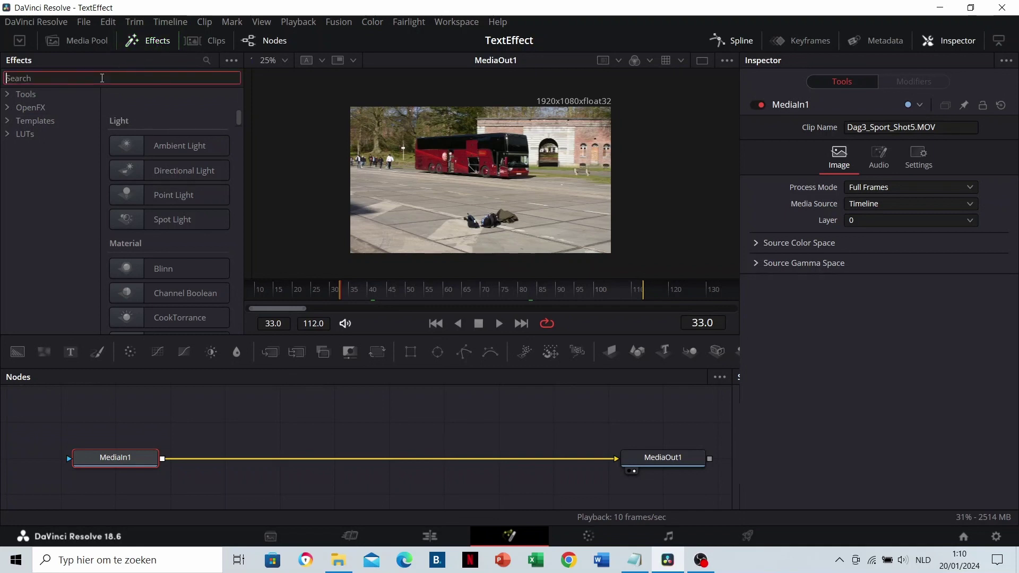
text(plana)
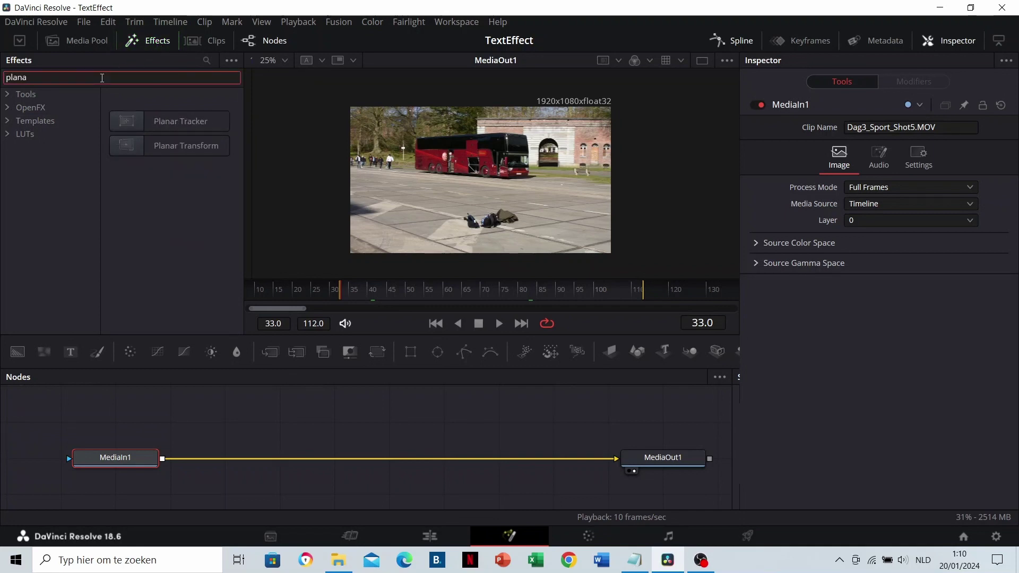
drag(166, 121, 375, 461)
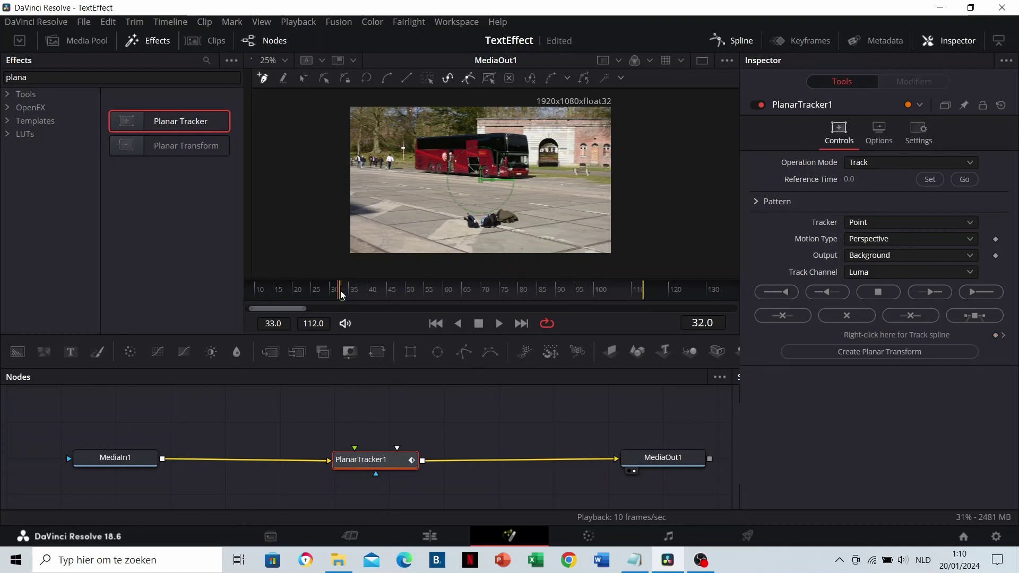
At frame 51, outline a closed four-sided tracking area on the pavement in front of the bus, enclosing the backpacks.
drag(340, 291, 417, 292)
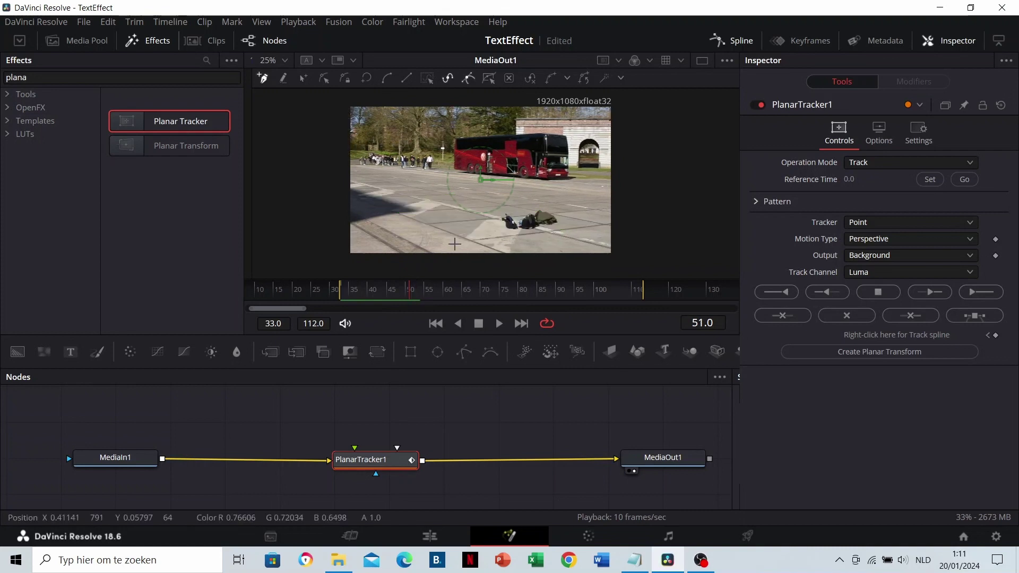
scroll(455, 243, up, 5)
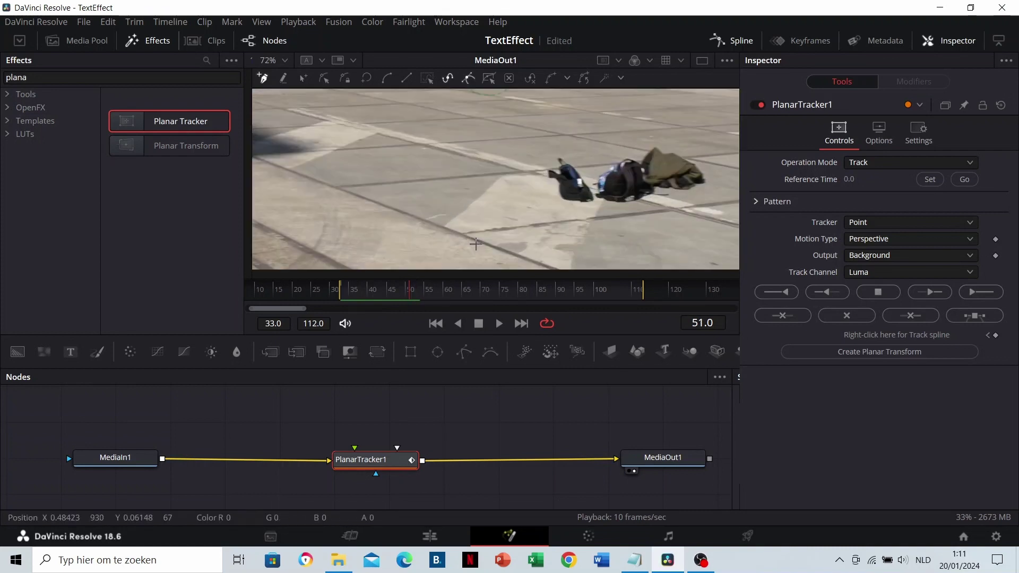
click(457, 229)
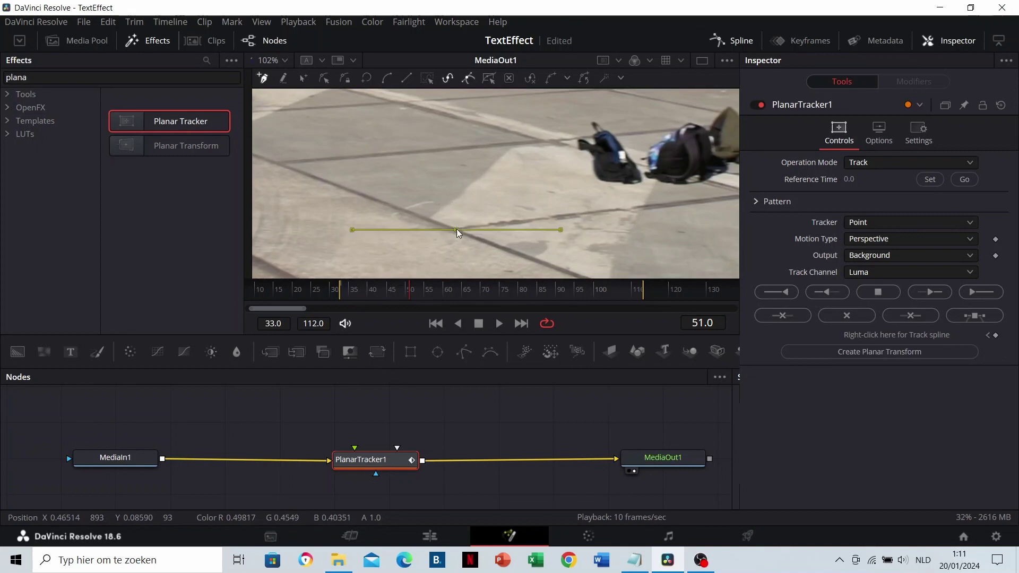
scroll(467, 200, down, 1)
scroll(469, 200, down, 2)
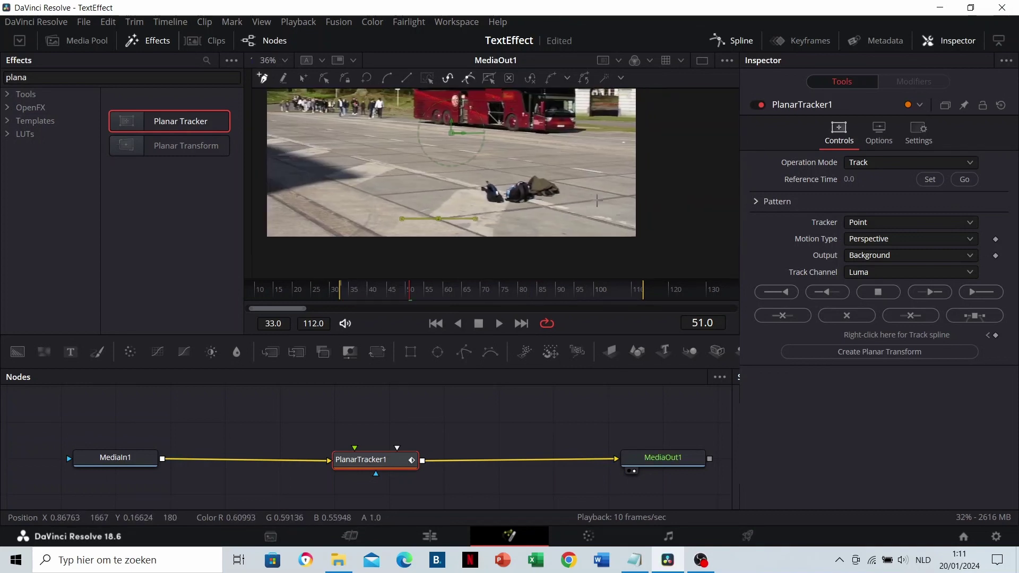
click(628, 197)
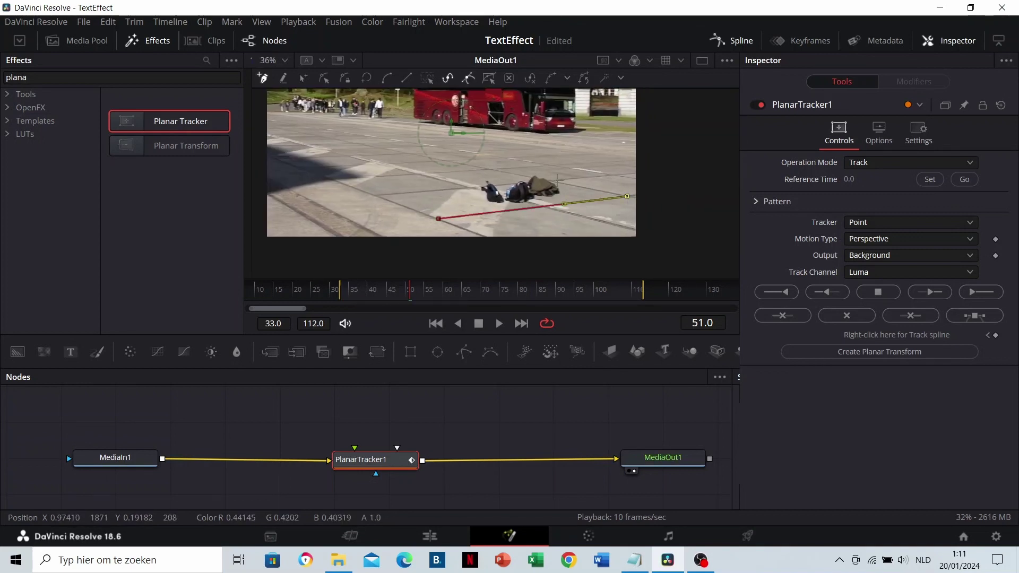
click(407, 154)
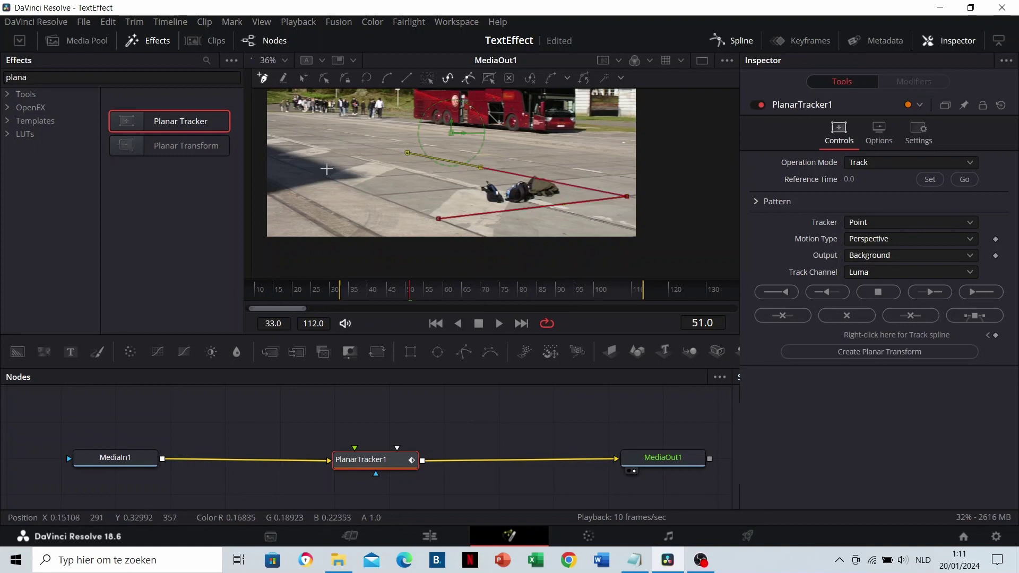
drag(330, 166, 439, 170)
scroll(388, 165, up, 4)
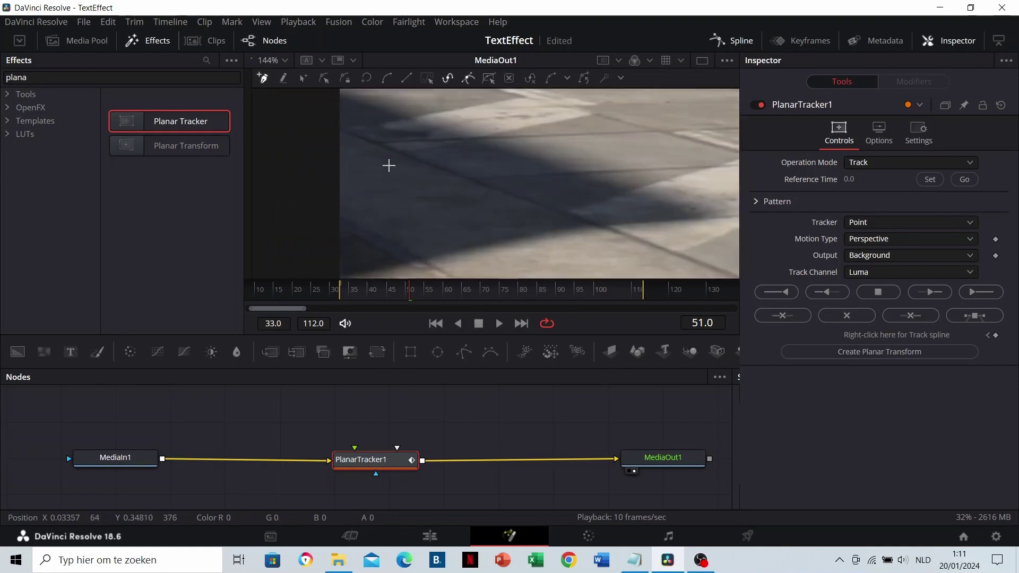
click(375, 142)
scroll(431, 181, down, 2)
drag(690, 271, 550, 206)
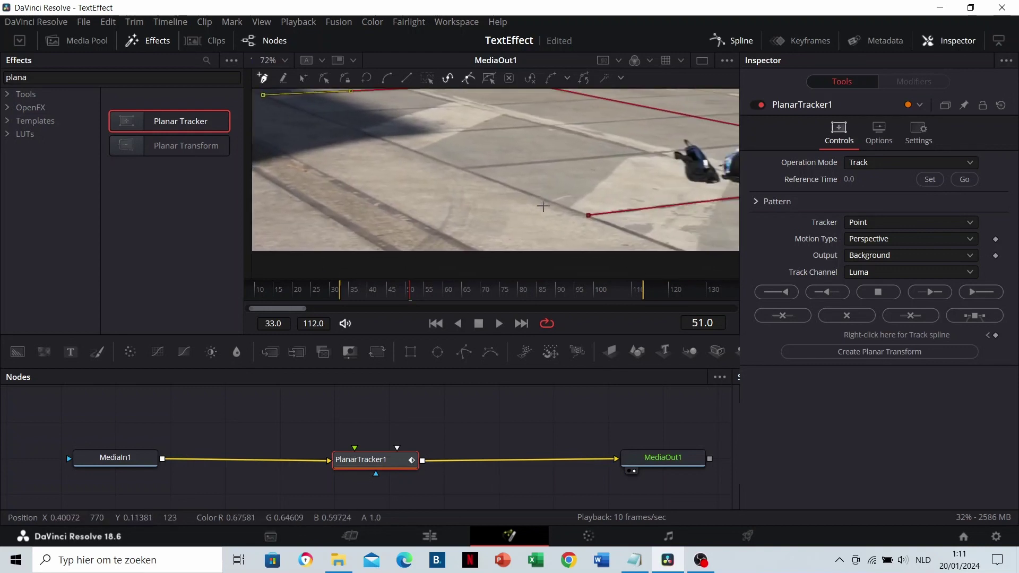
scroll(514, 217, down, 2)
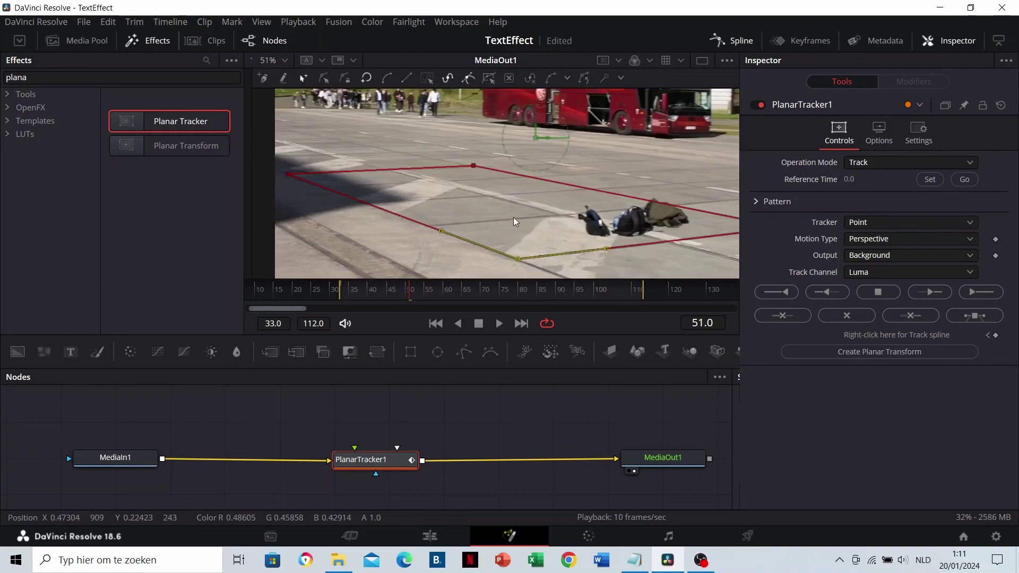
scroll(477, 224, down, 1)
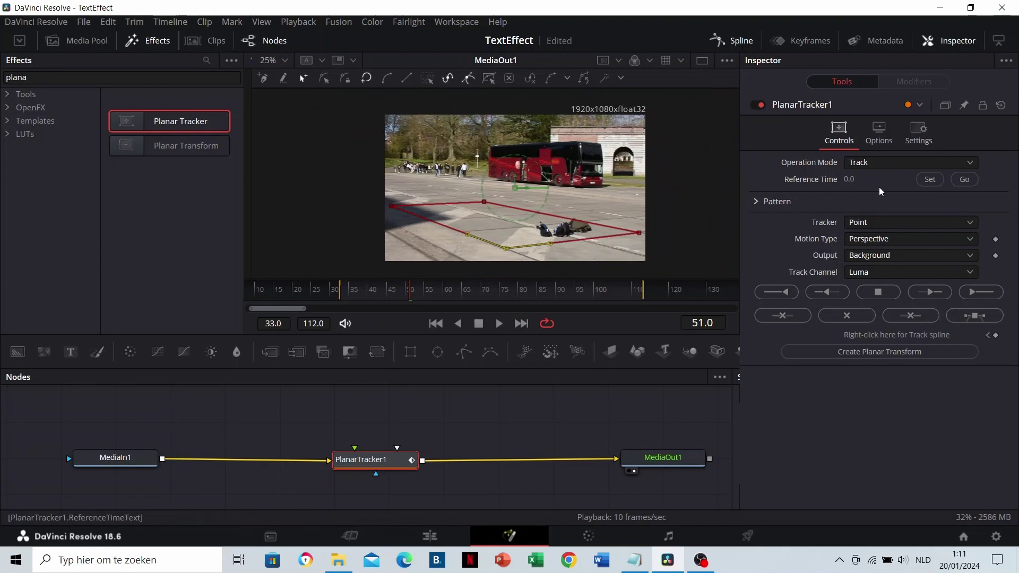
Set frame 51 as the reference time and track the pavement area backward to the start and forward to the end.
click(922, 182)
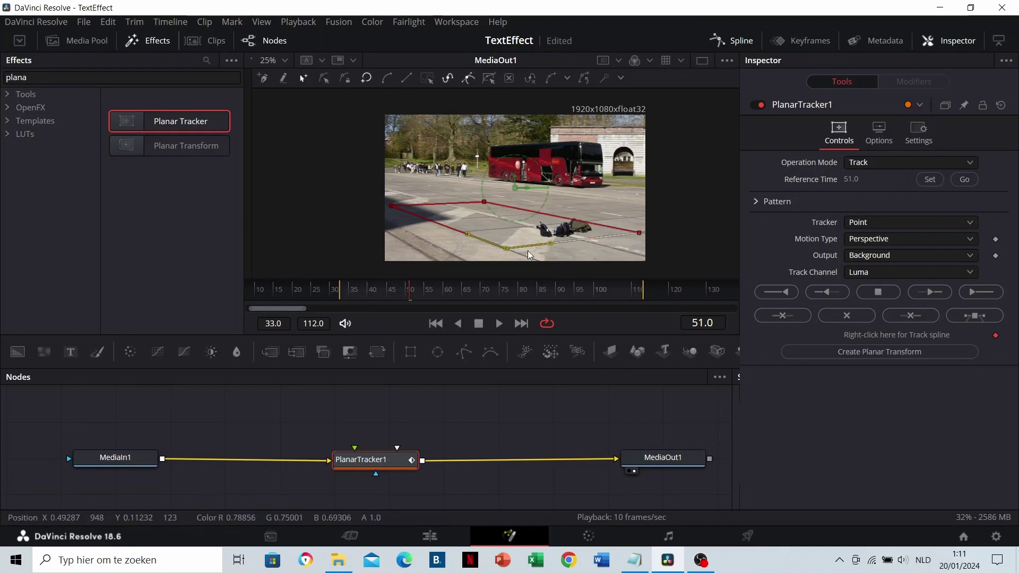
click(767, 298)
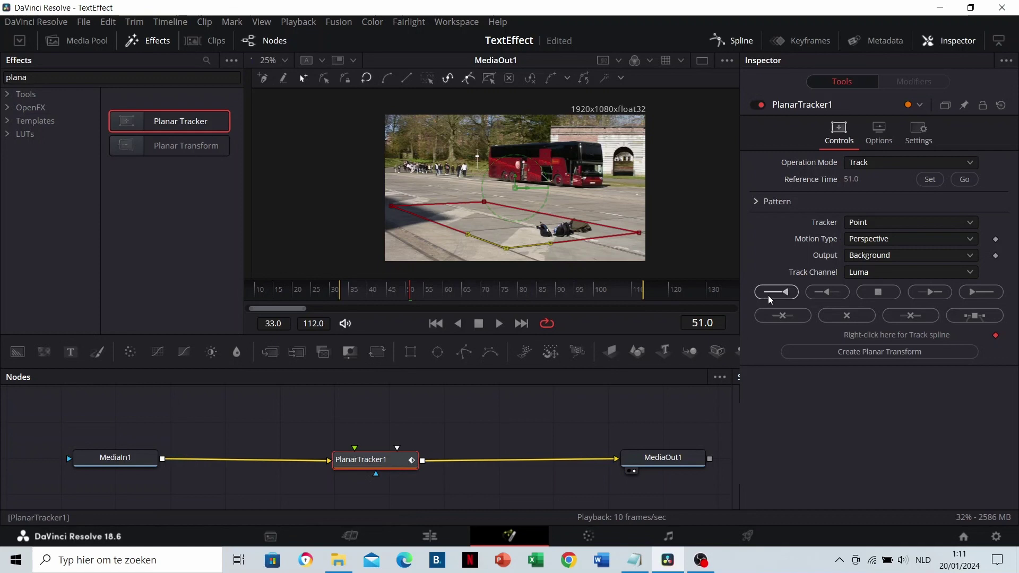
click(768, 296)
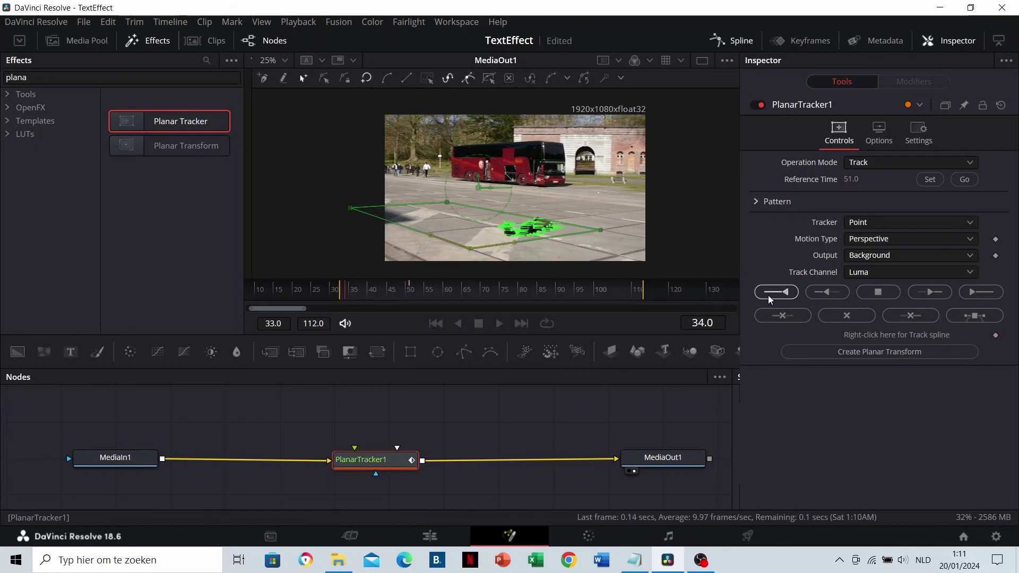
drag(409, 293, 412, 295)
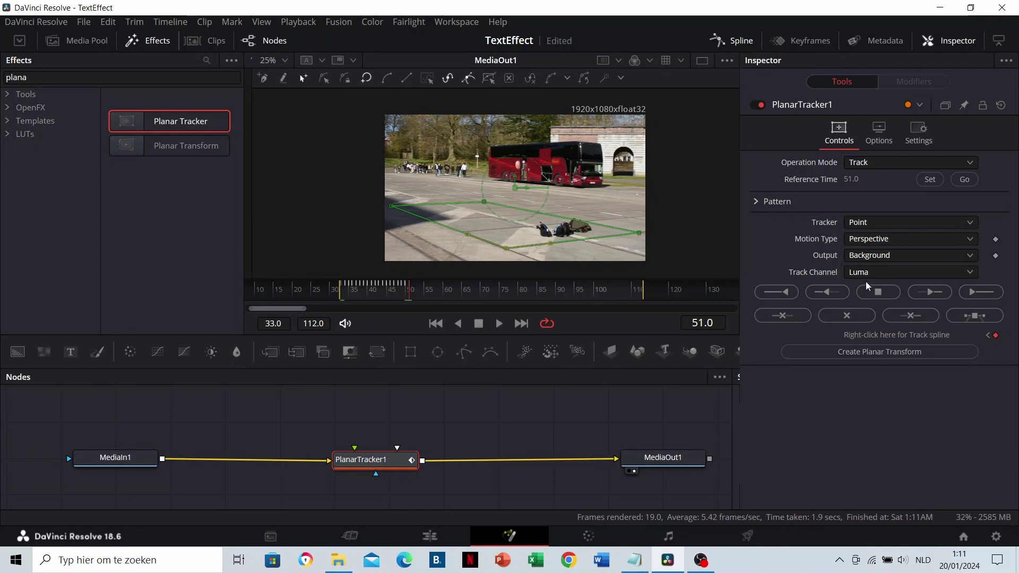
click(981, 293)
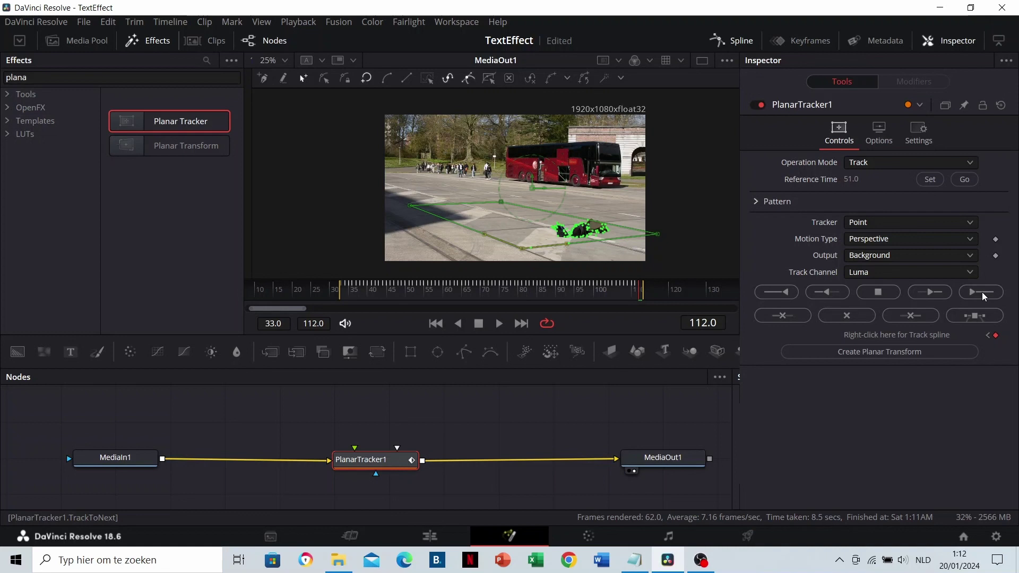
Add a Text+ node feeding PlanarTracker1's foreground input and set its text to "Bus".
double_click(61, 77)
text(text)
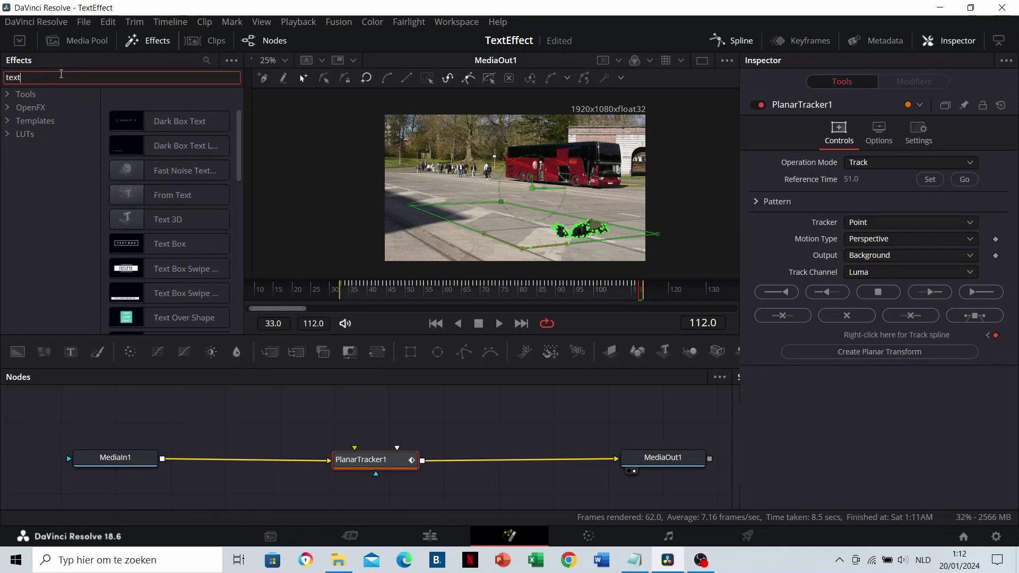
click(38, 96)
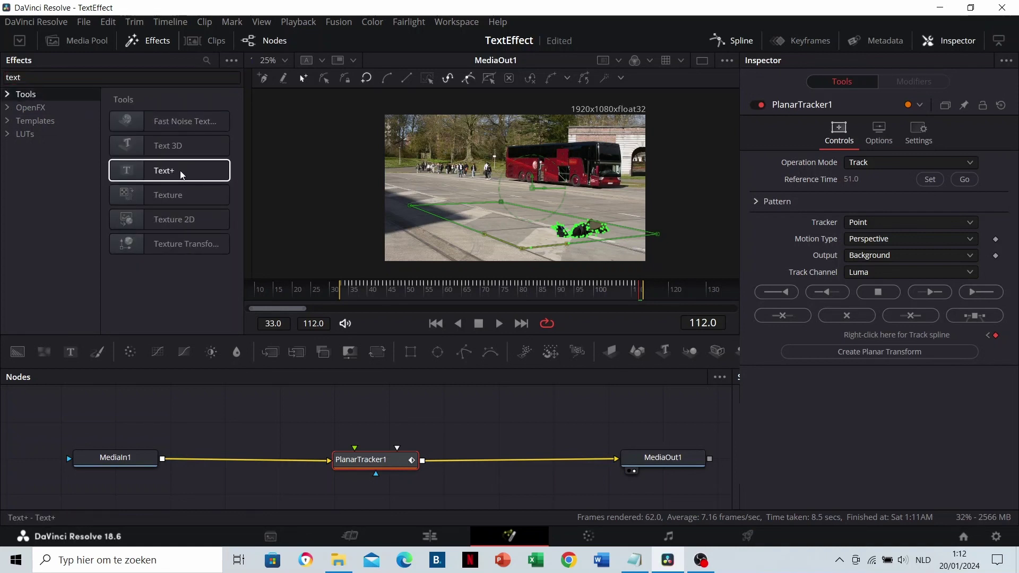
drag(186, 170, 388, 467)
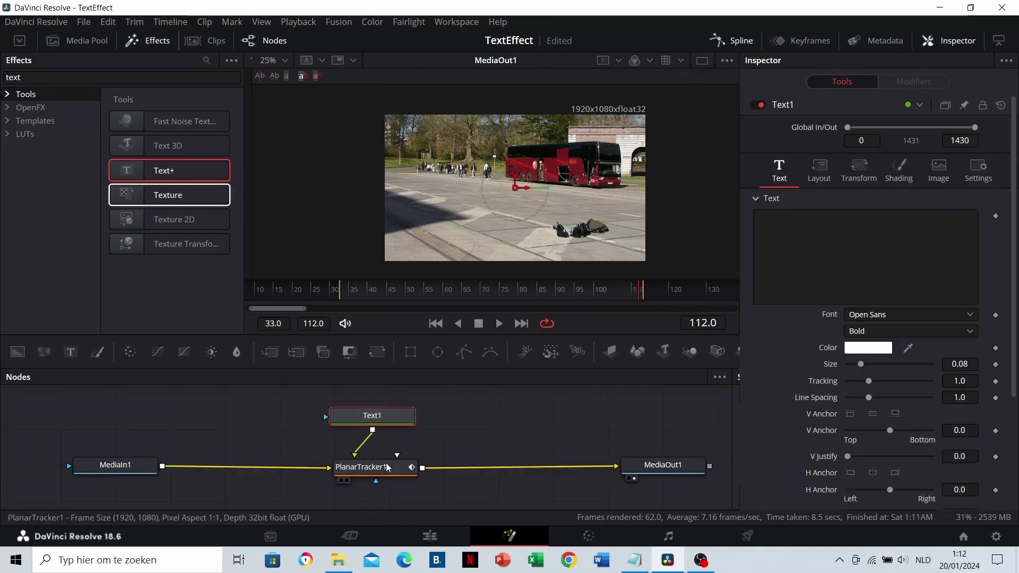
click(796, 226)
text(Bus)
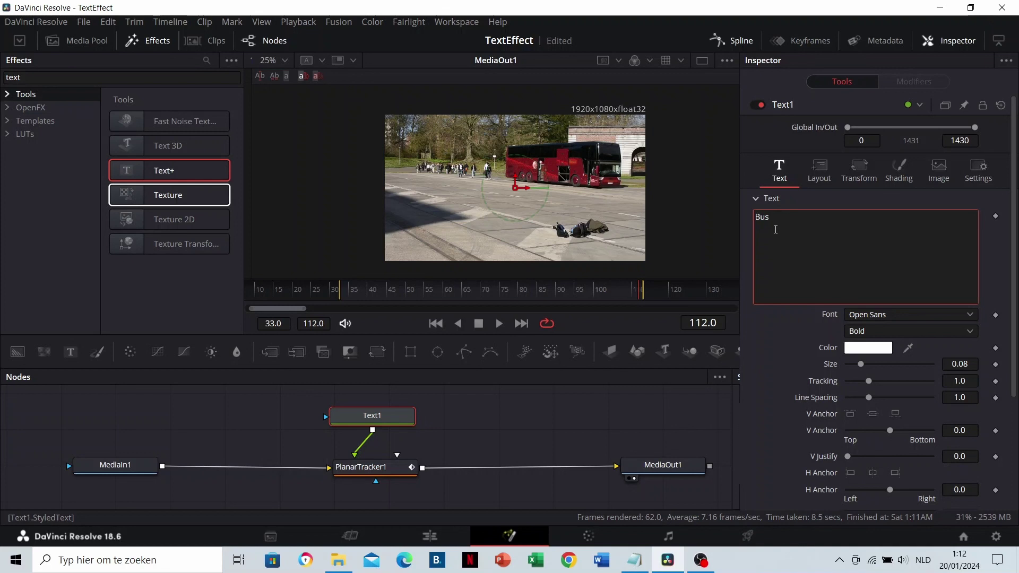
Set PlanarTracker1's operation mode to Corner Pin.
click(382, 471)
click(887, 163)
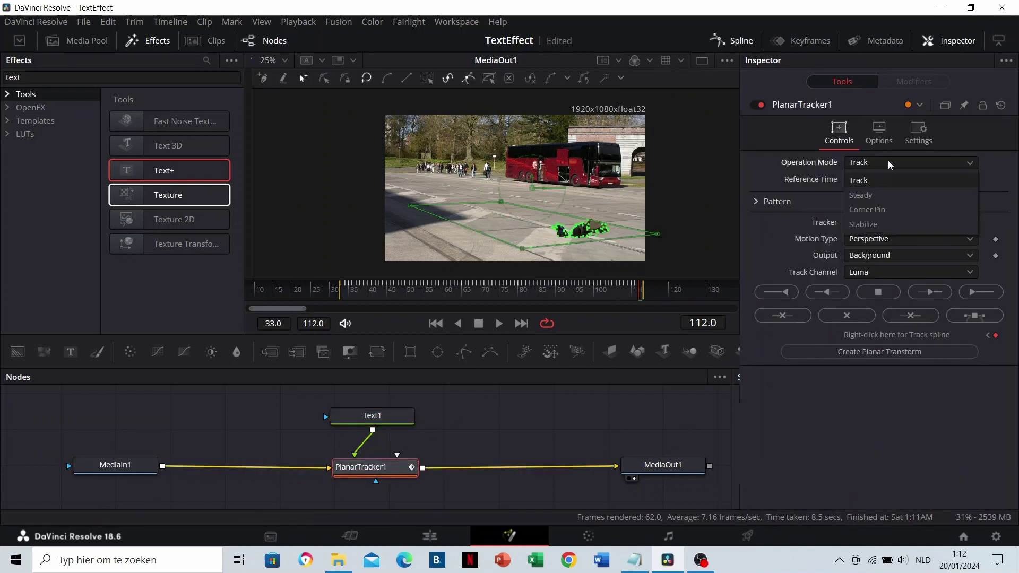
click(876, 210)
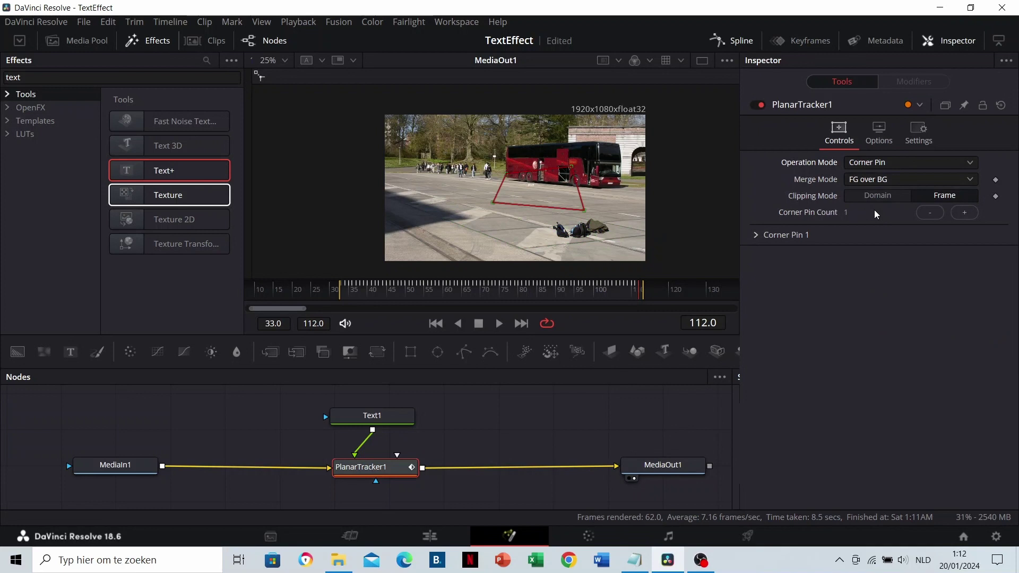
click(373, 420)
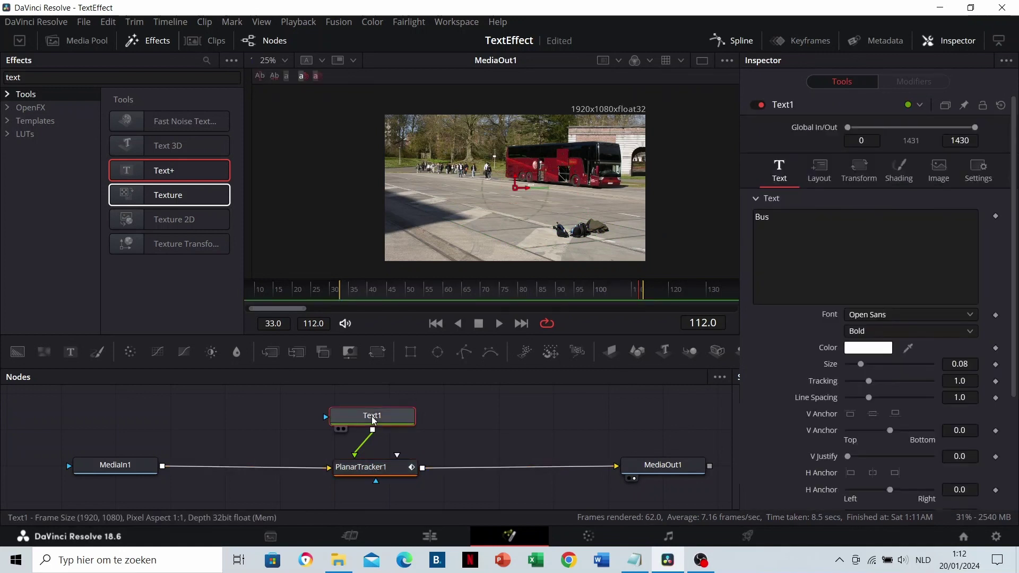
click(379, 471)
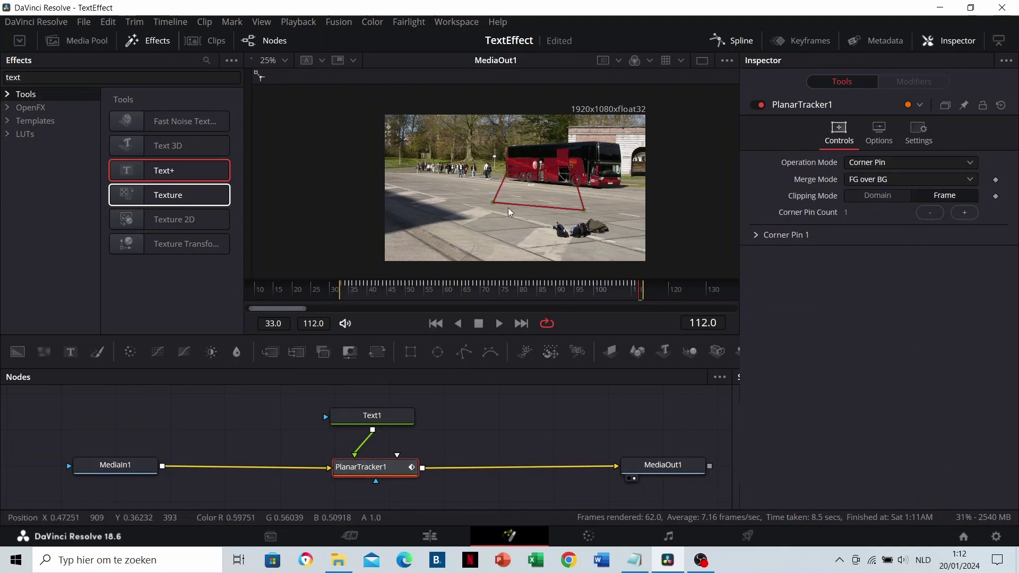
Place the four corner pins on the pavement beside the backpacks so the text lies flat along the paving lines.
scroll(508, 212, up, 3)
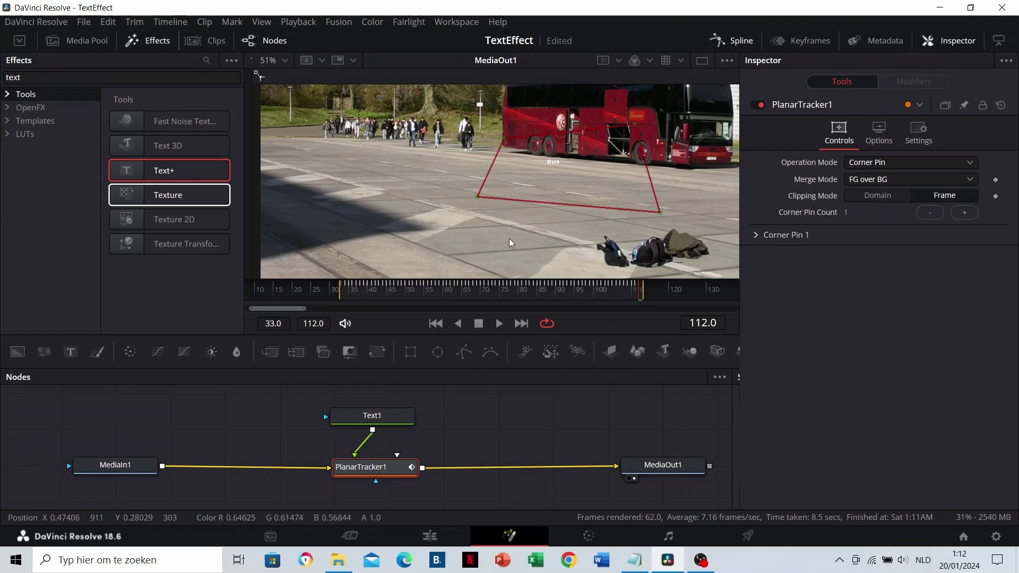
drag(512, 238, 490, 204)
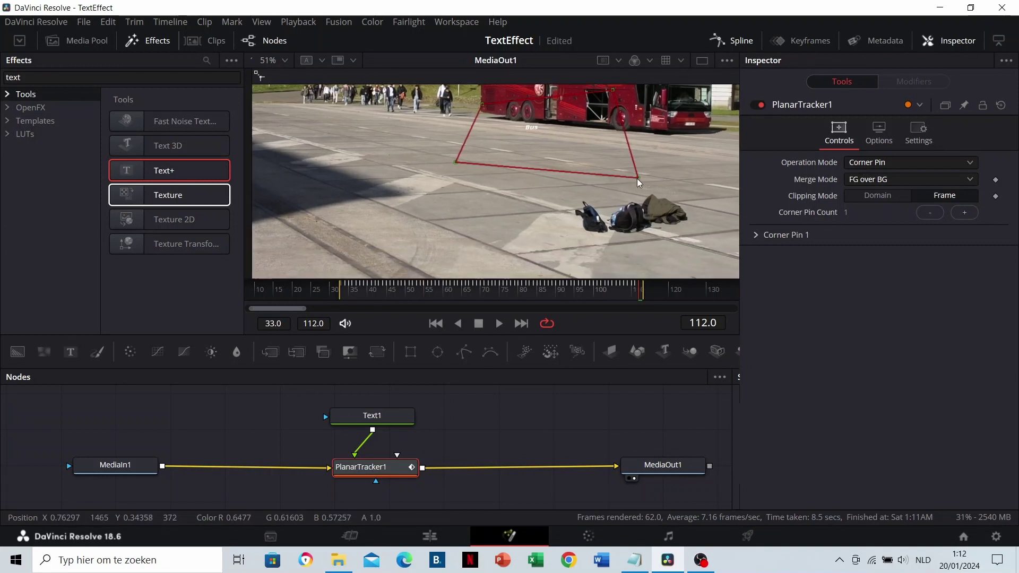
drag(639, 184, 516, 260)
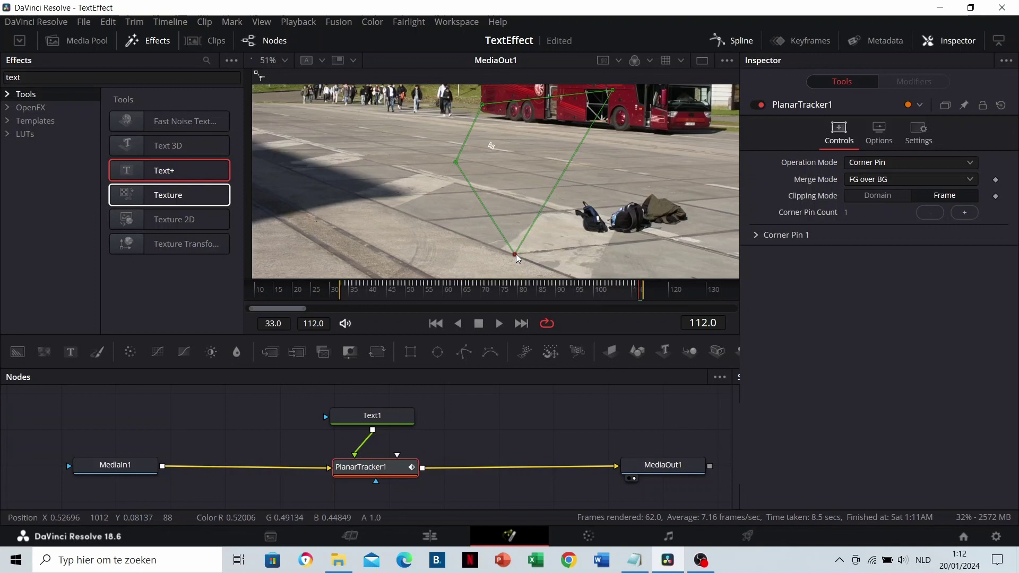
drag(612, 91, 665, 246)
drag(455, 162, 368, 199)
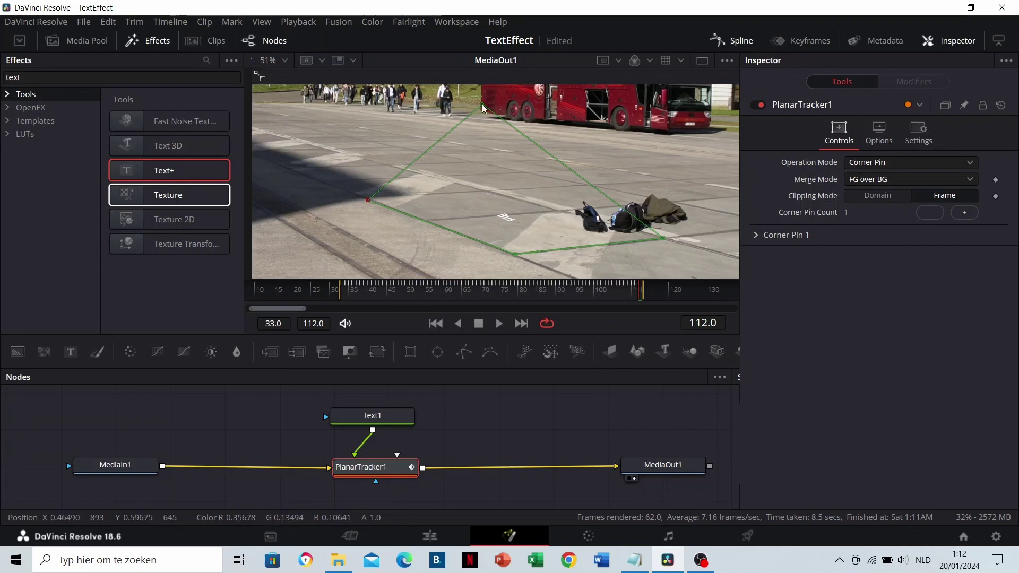
drag(482, 104, 489, 191)
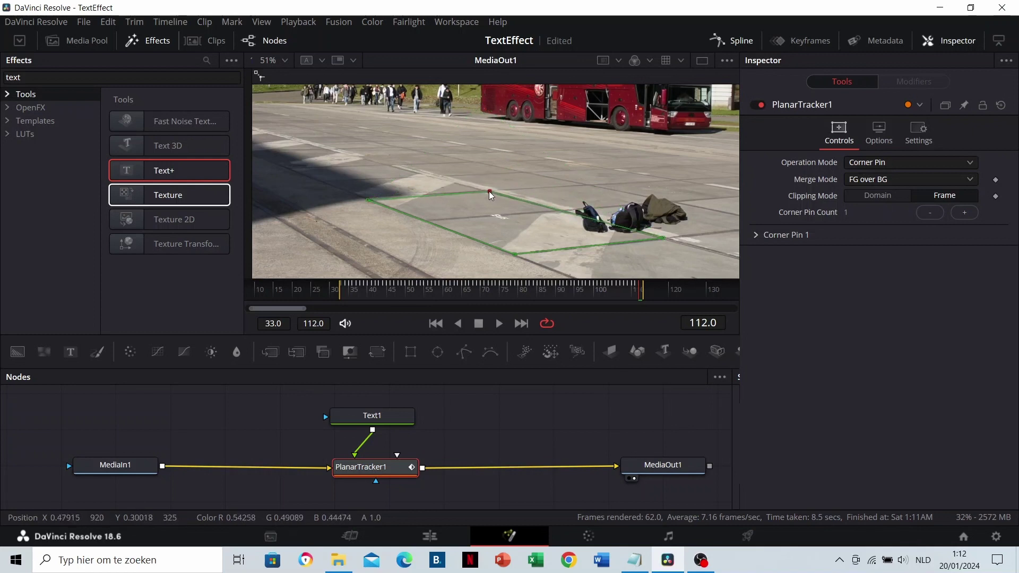
scroll(480, 201, down, 2)
scroll(497, 229, up, 3)
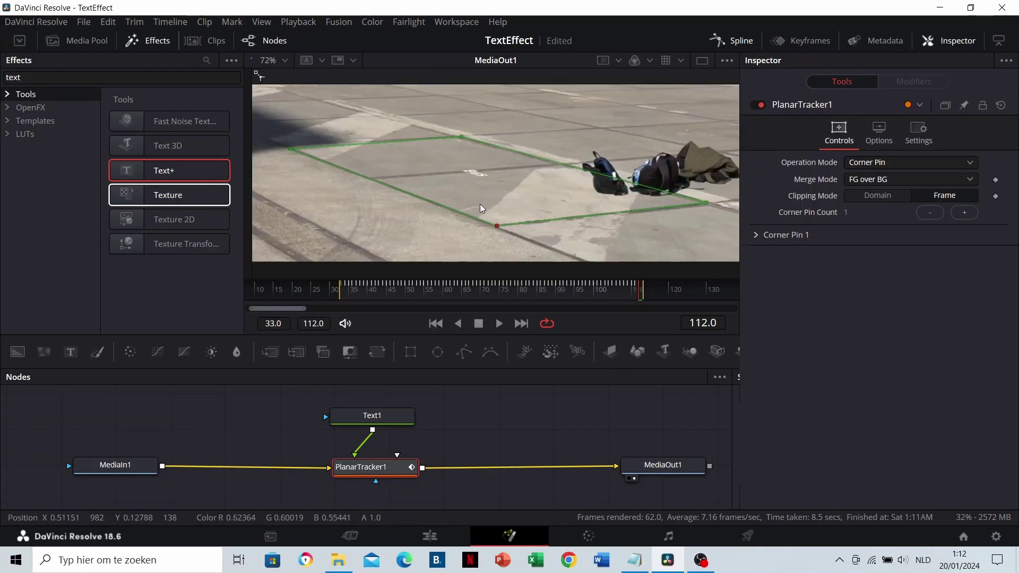
Play back the corner-pinned text on the pavement and enlarge the Text+ size to 0.8.
drag(476, 203, 493, 215)
key(space)
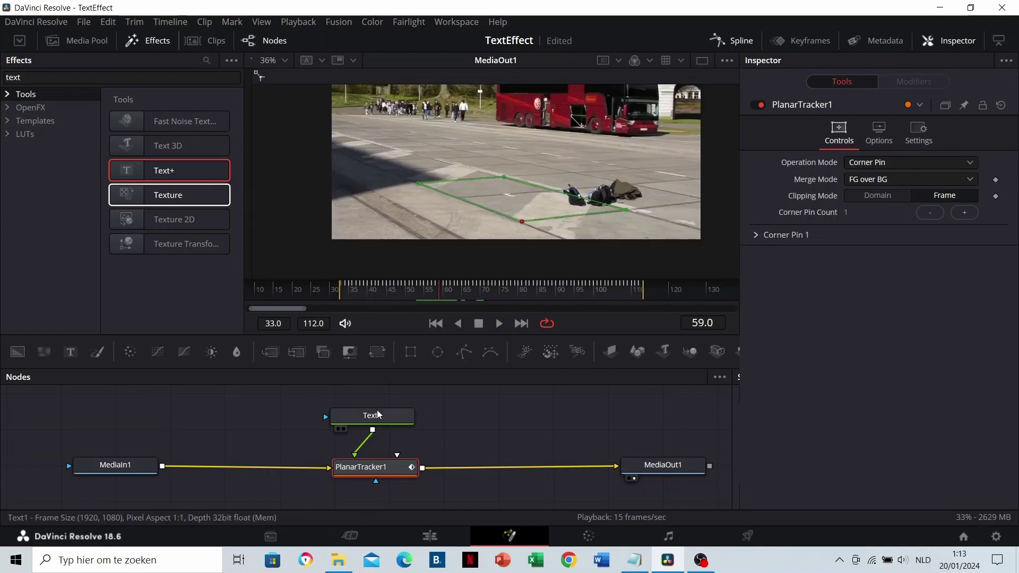
click(378, 415)
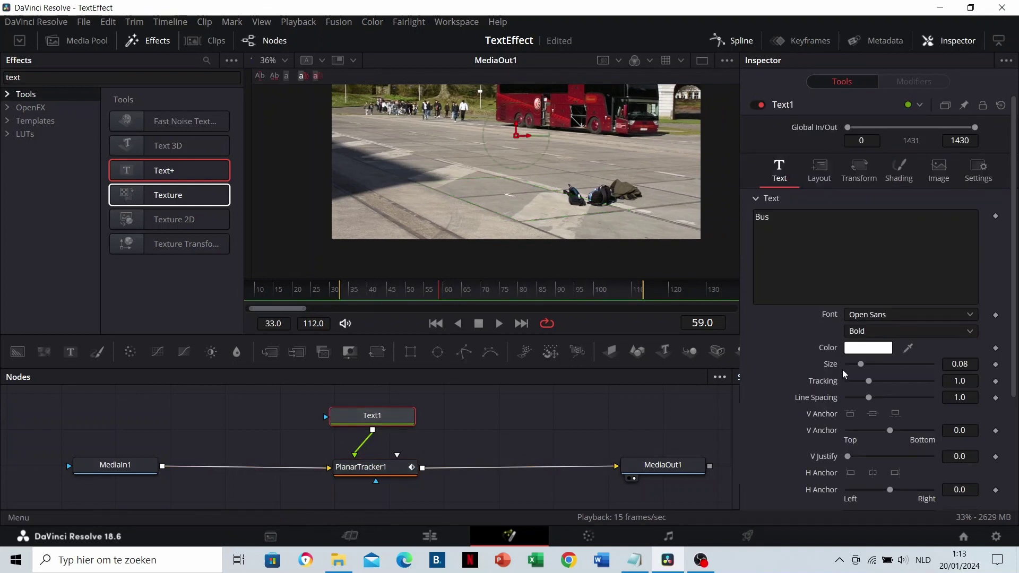
click(959, 364)
text(1)
key(Return)
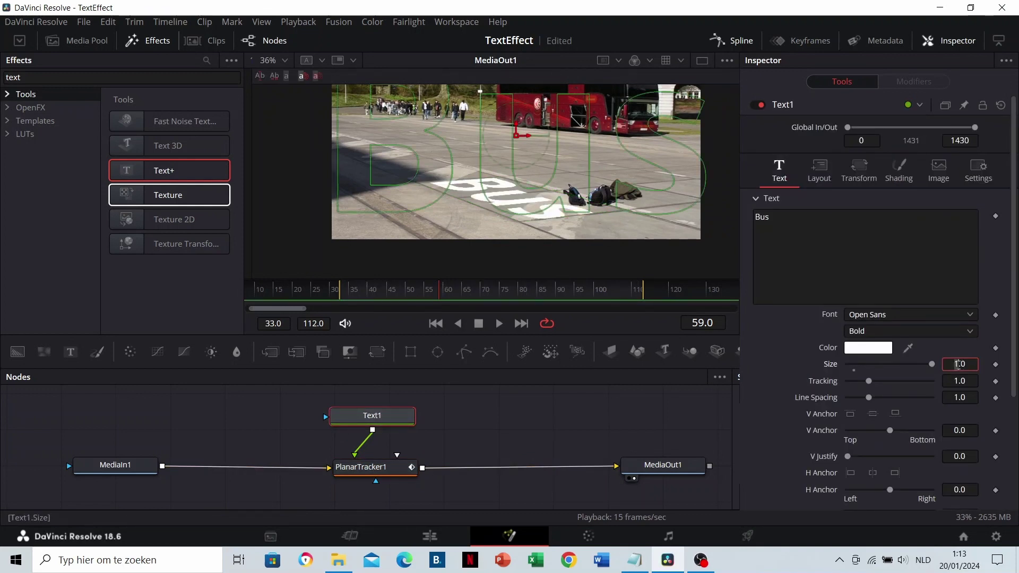
text(0.8)
key(Tab)
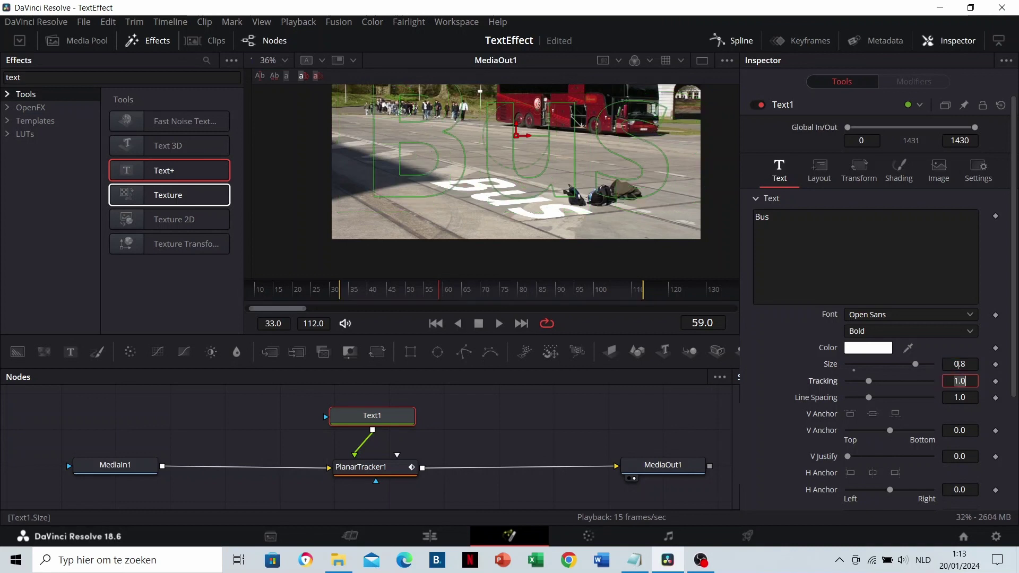
scroll(523, 229, up, 2)
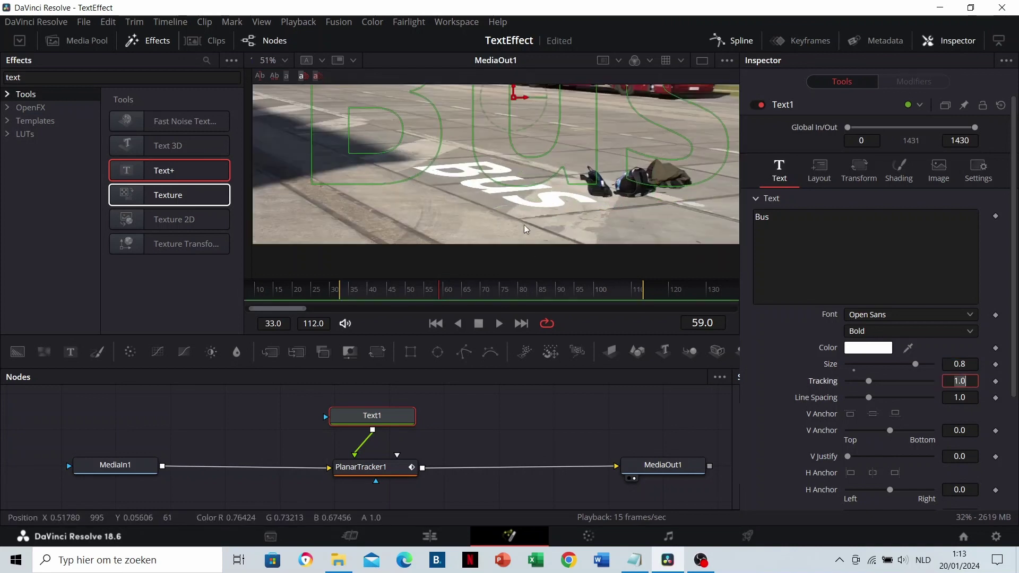
drag(503, 219, 493, 220)
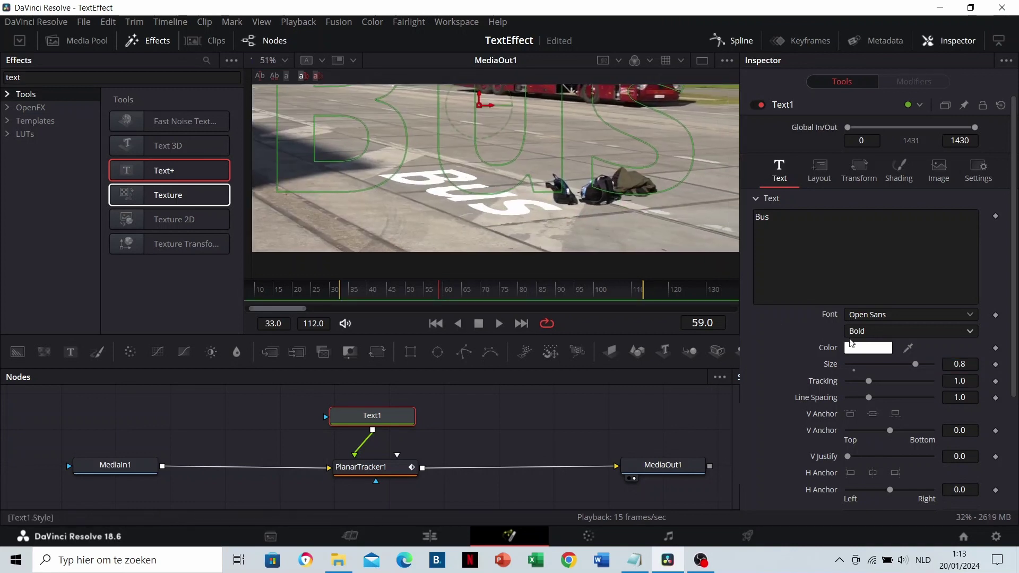
Sample the bus's dark red (#78191d) from the image as the text color and lower the fill opacity to about 0.906.
scroll(537, 163, down, 2)
drag(534, 141, 502, 191)
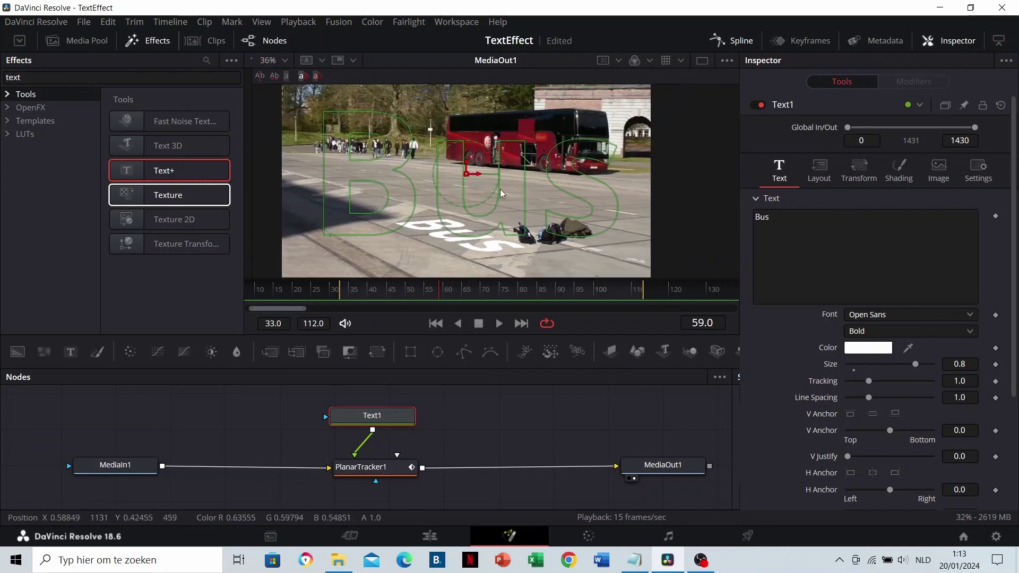
click(889, 354)
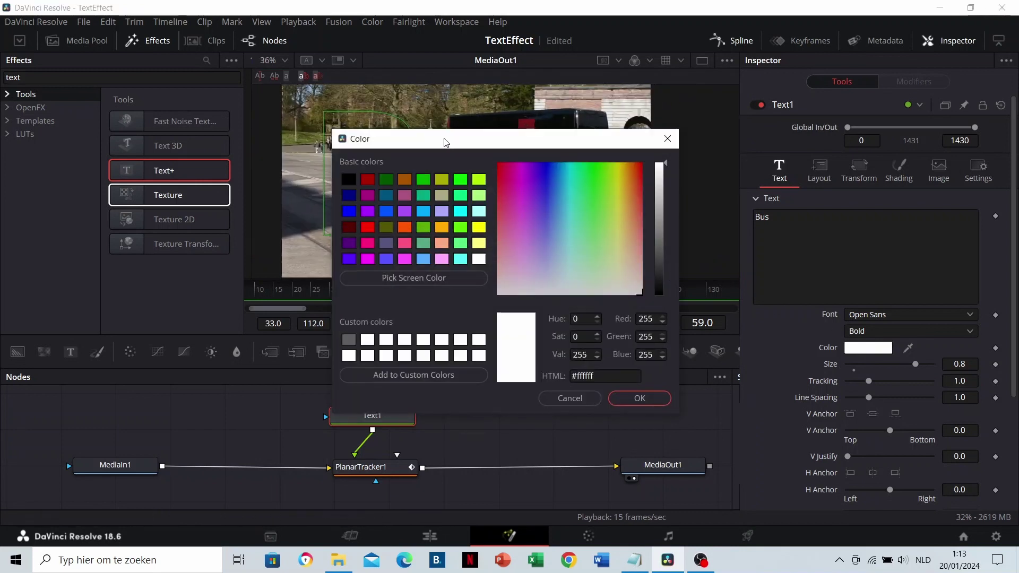
drag(445, 142, 403, 255)
click(371, 390)
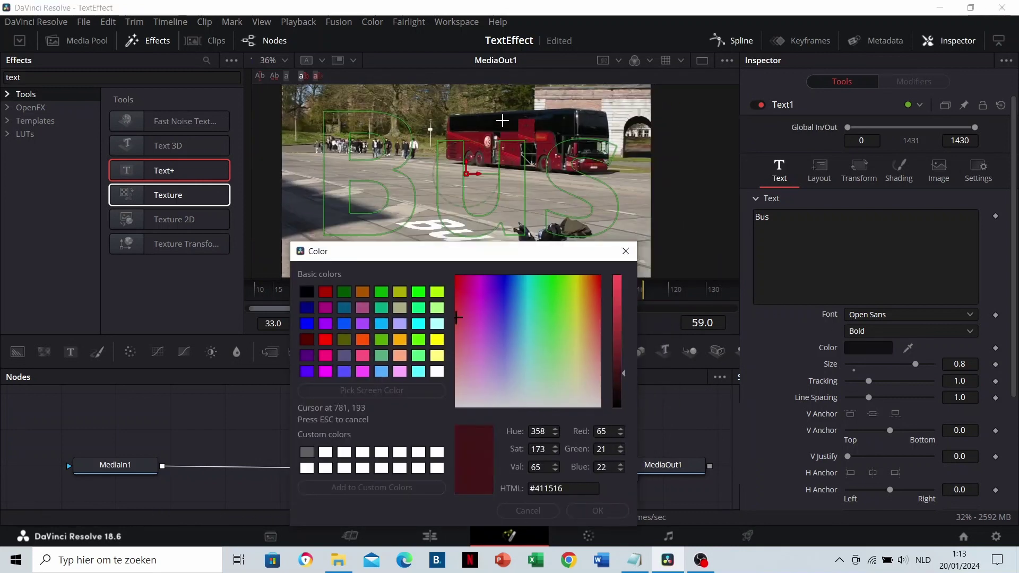
click(478, 137)
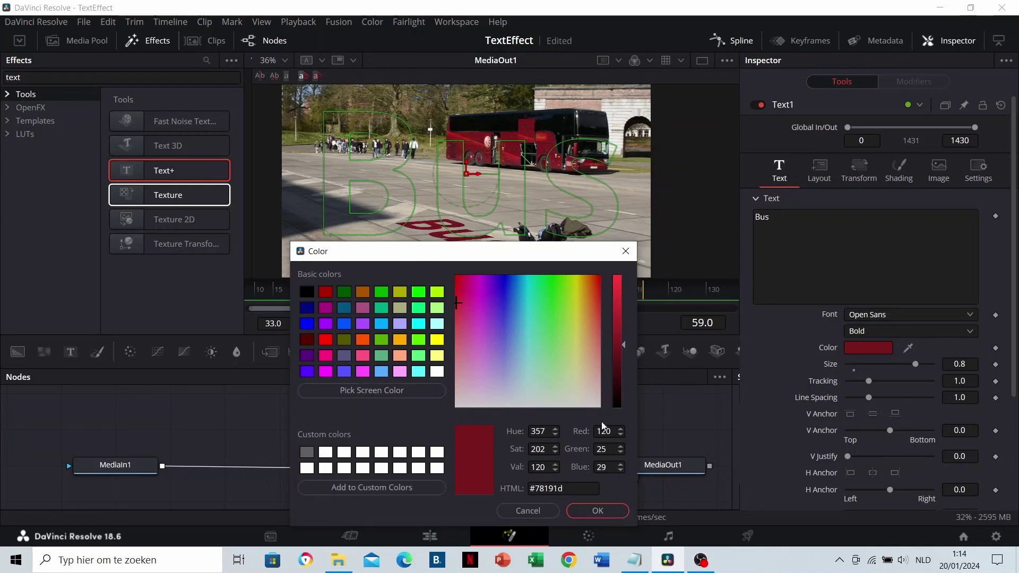
click(596, 510)
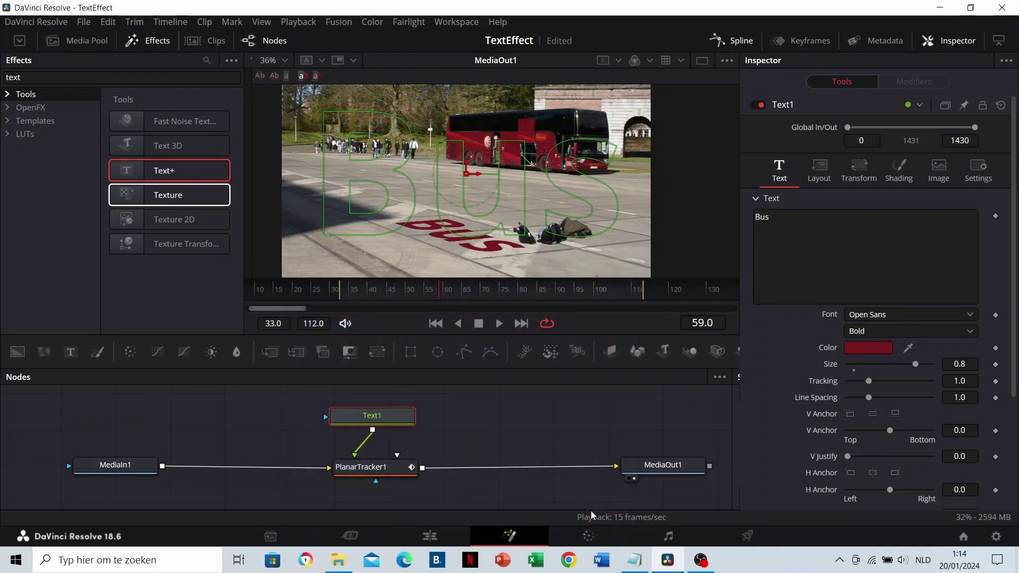
click(895, 177)
mouse_move(932, 304)
mouse_down()
mouse_move(849, 307)
mouse_move(923, 311)
mouse_up()
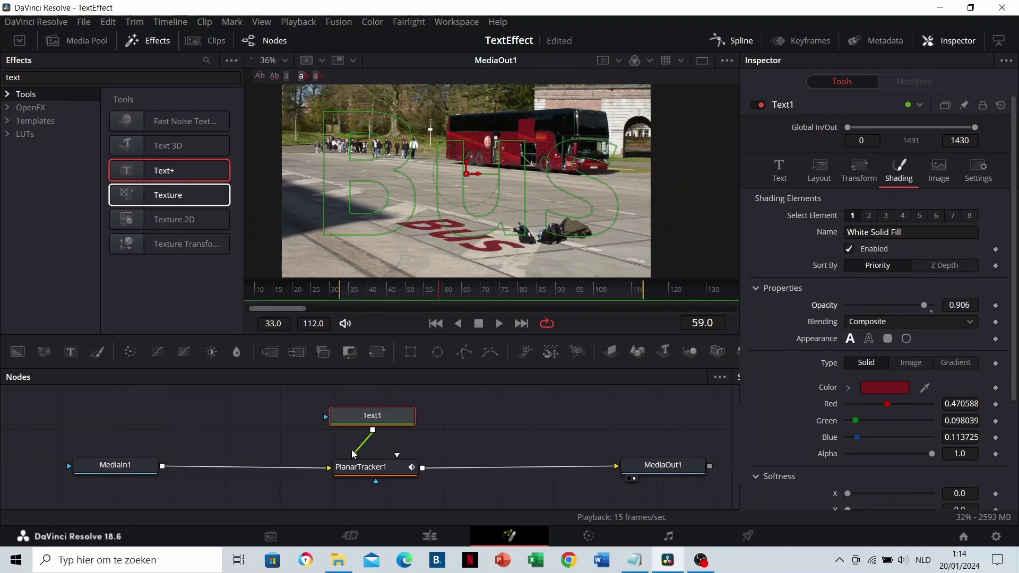
Try the Multiply apply mode for PlanarTracker1's Corner Pin 1 and undo it.
click(348, 472)
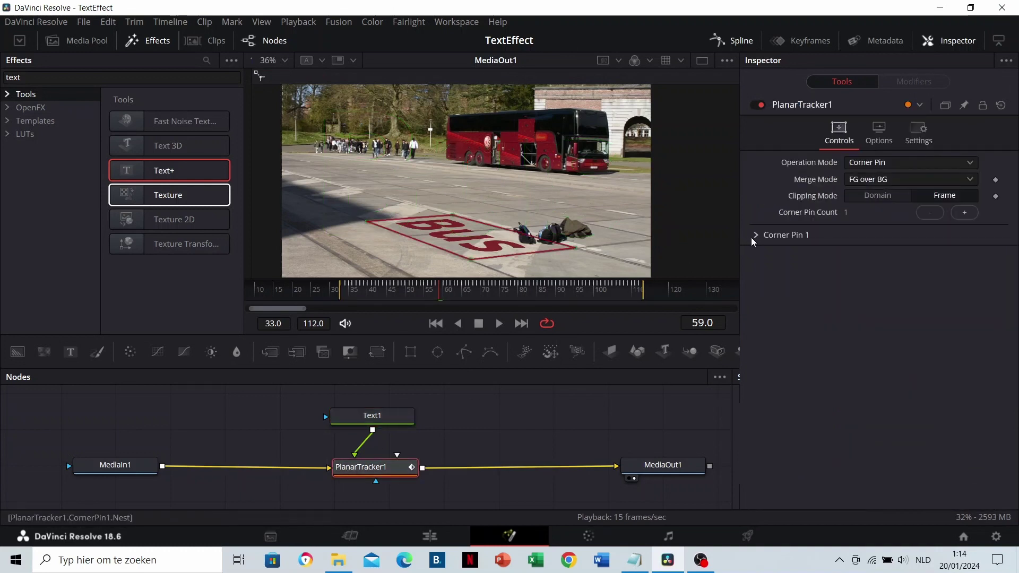
click(754, 236)
click(882, 304)
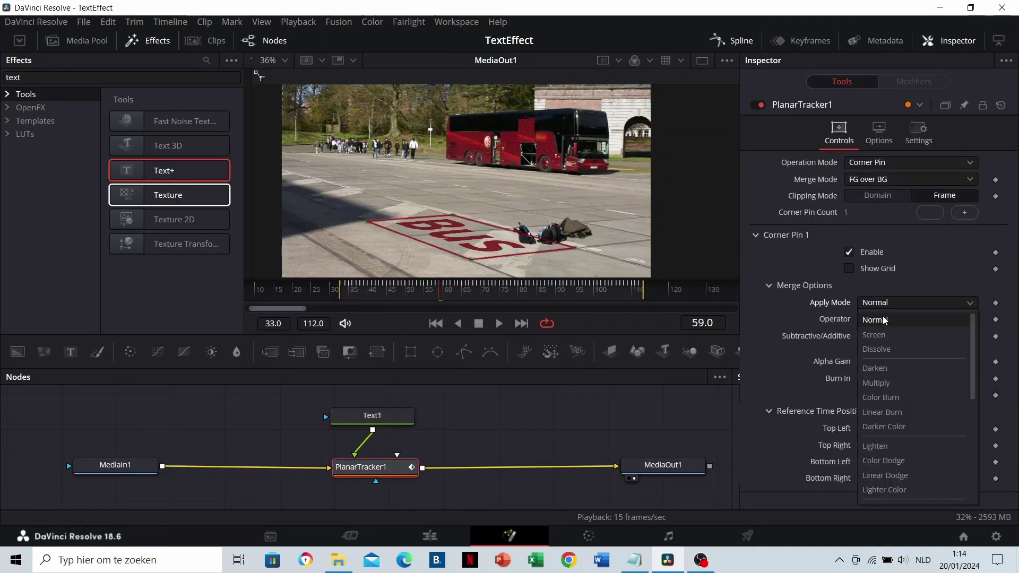
click(876, 383)
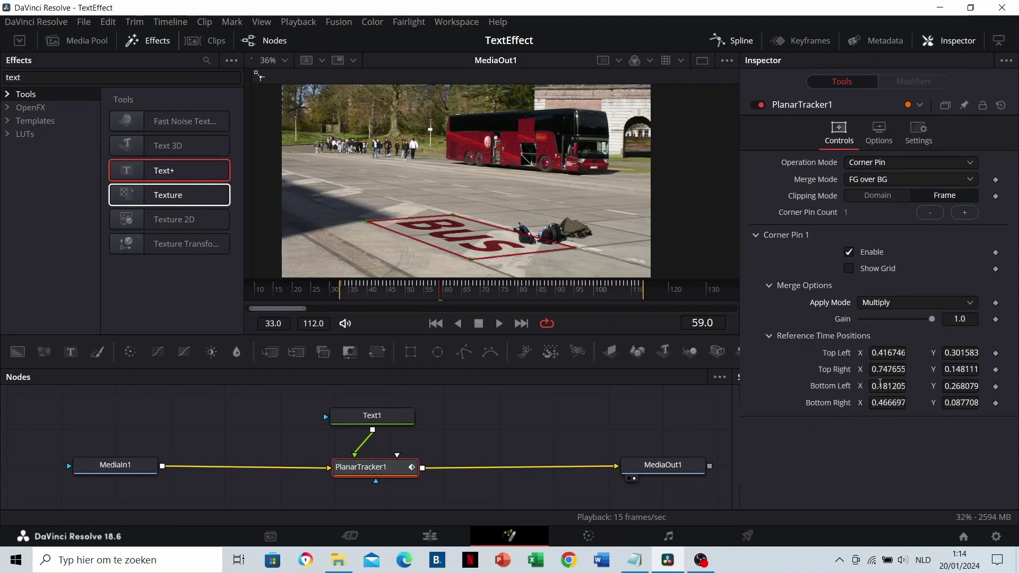
key(ctrl+z)
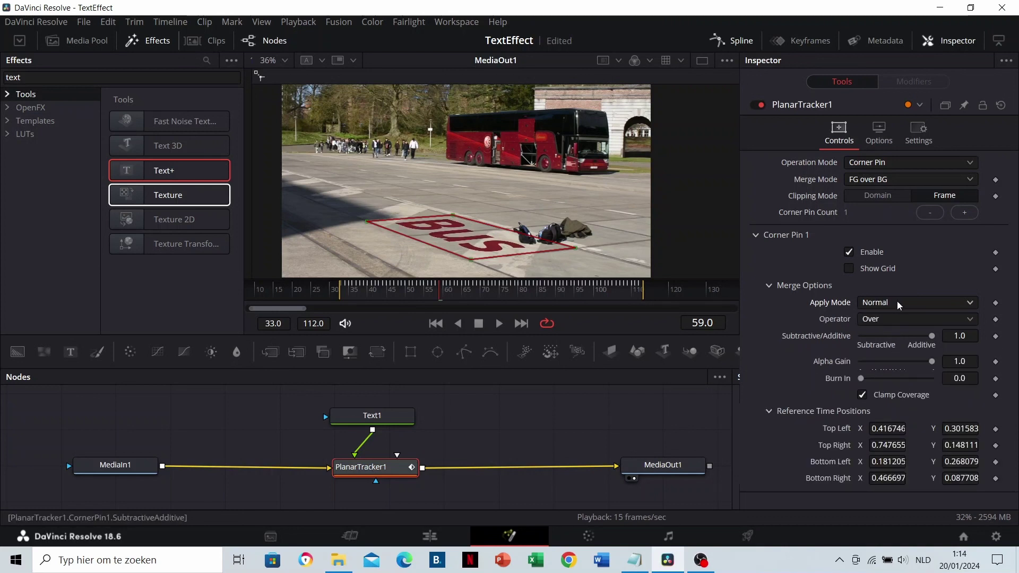
Switch to the Edit page and return the playhead to the start of the clip to review the composite.
click(438, 535)
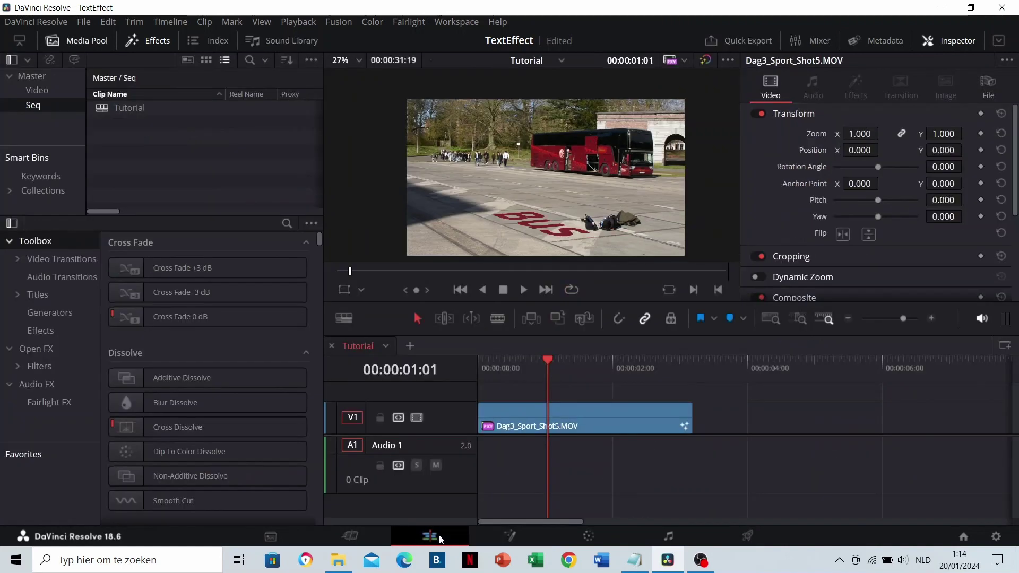
drag(502, 362, 472, 368)
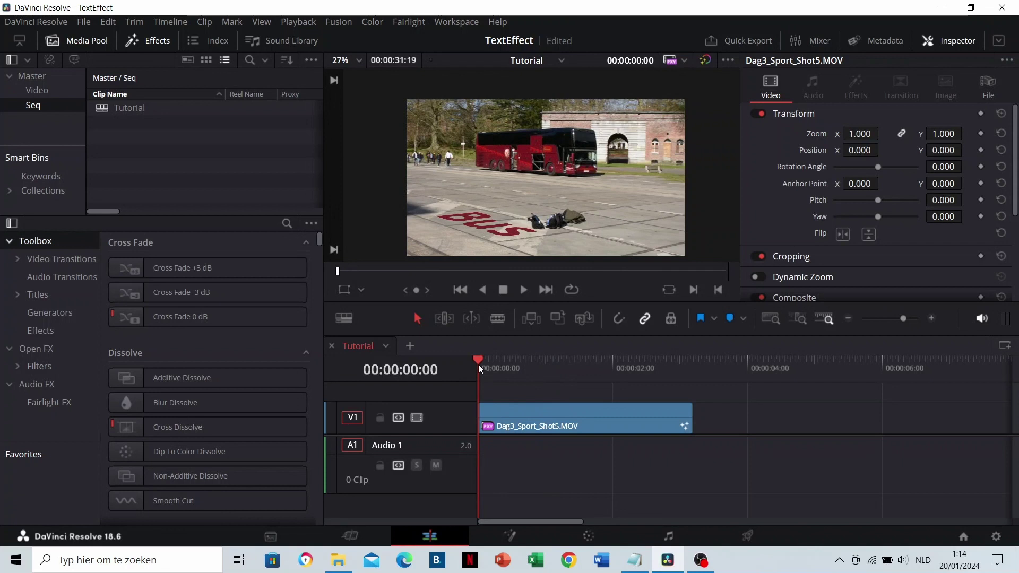